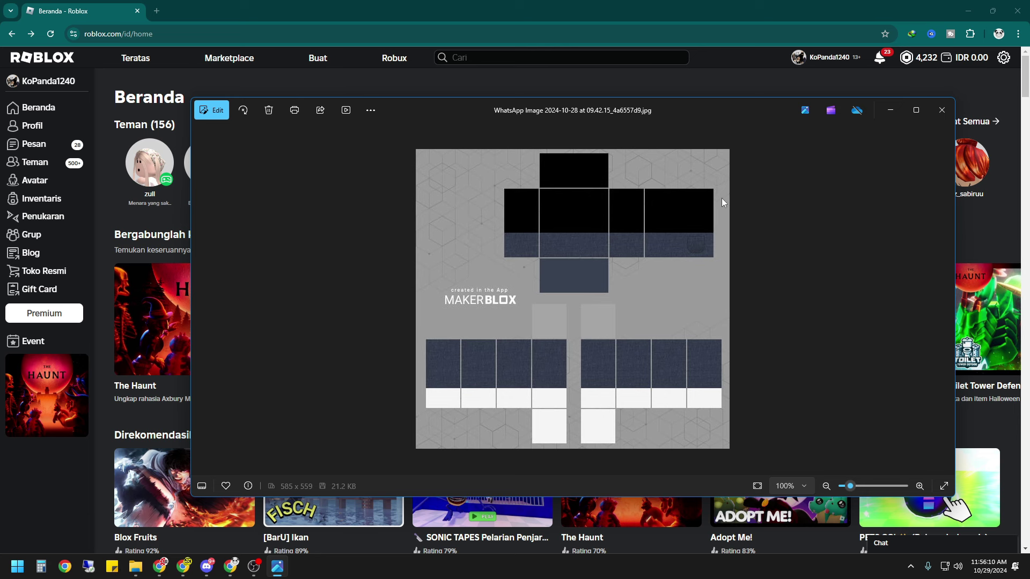
# Step: Minimize the pants template image, search the web for "roblox" in a new tab, and open the Roblox site in place of the old tab
pyautogui.click(891, 110)
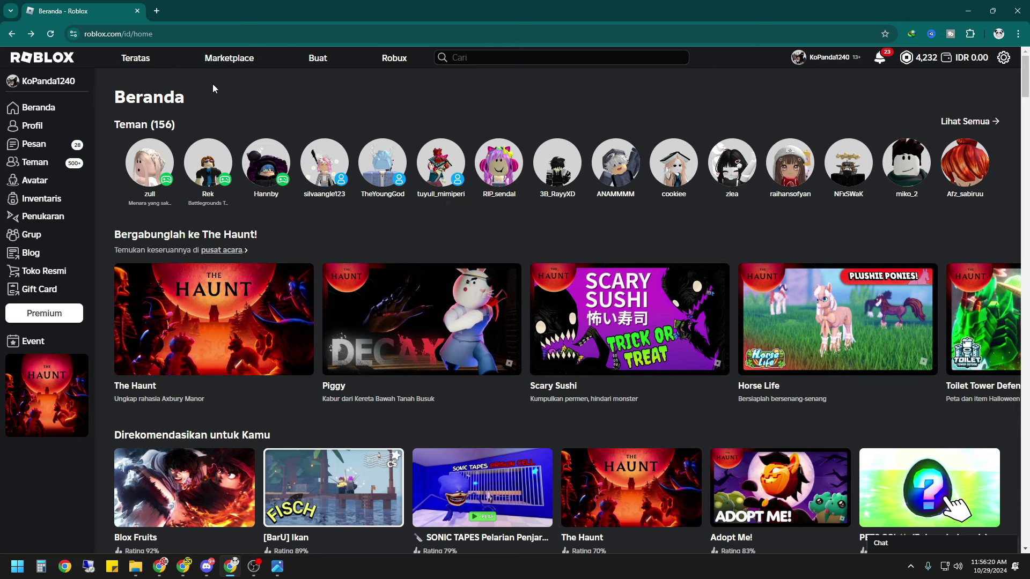
pyautogui.click(156, 18)
pyautogui.write('gmail.com')
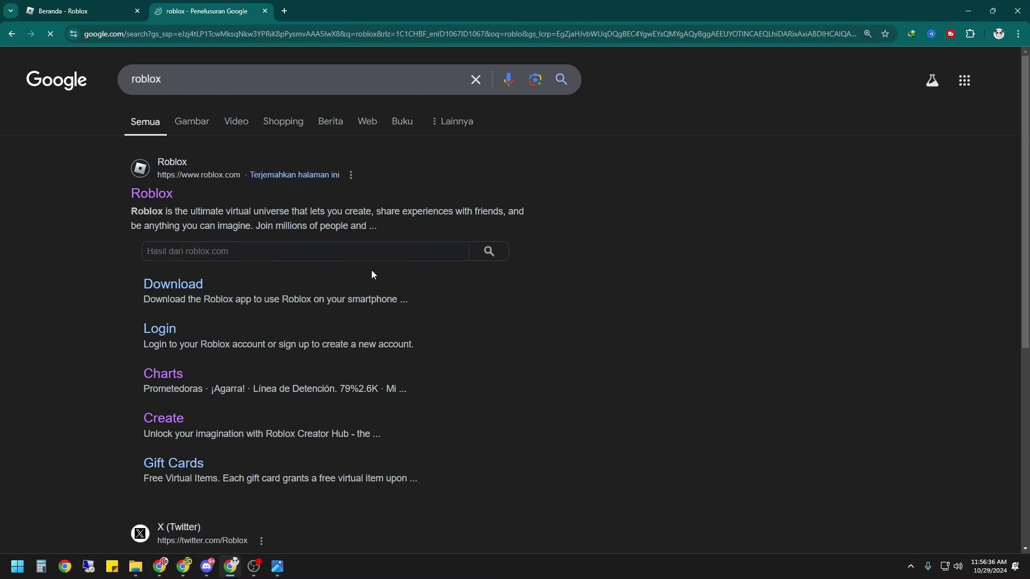
pyautogui.click(156, 200)
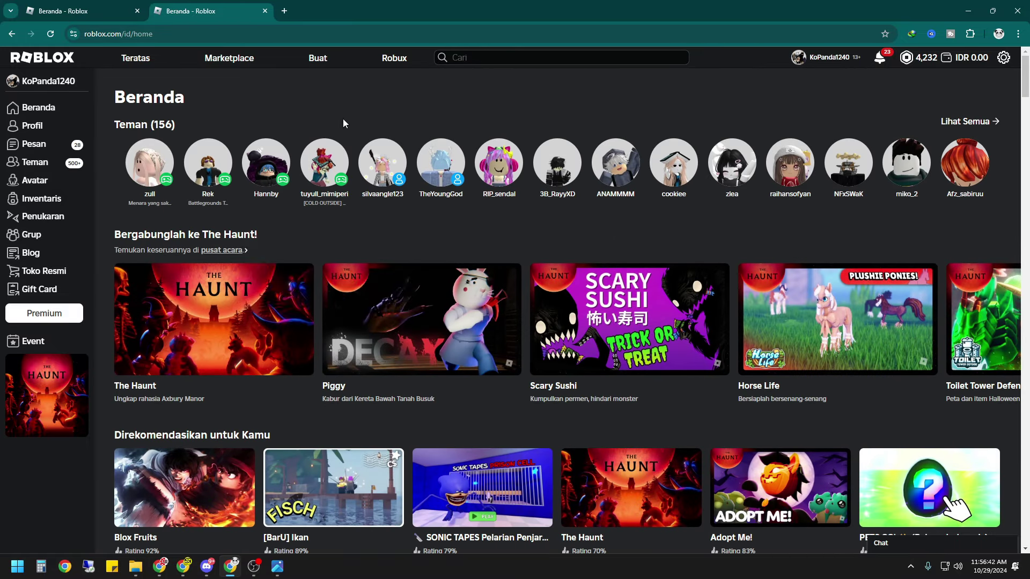
pyautogui.click(138, 11)
# Step: Open Roblox Creator Hub and switch the viewed account to the KoTeam group
pyautogui.moveTo(399, 163)
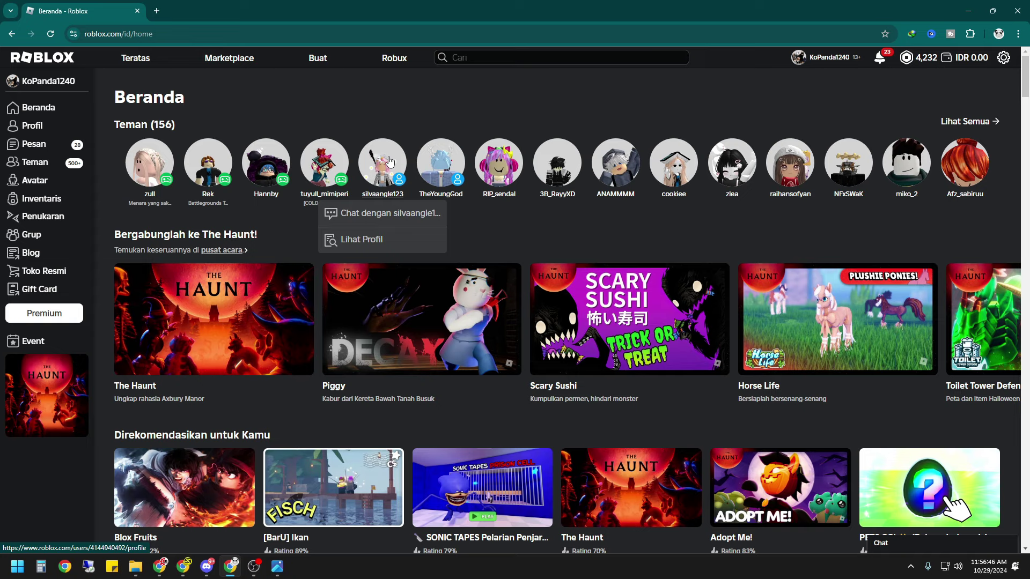
pyautogui.click(329, 63)
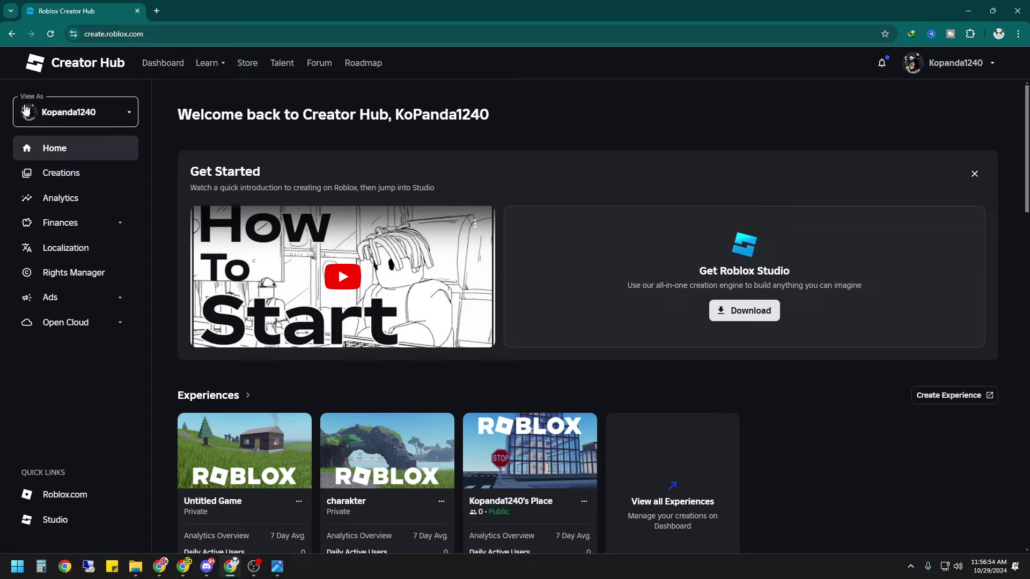
pyautogui.click(105, 114)
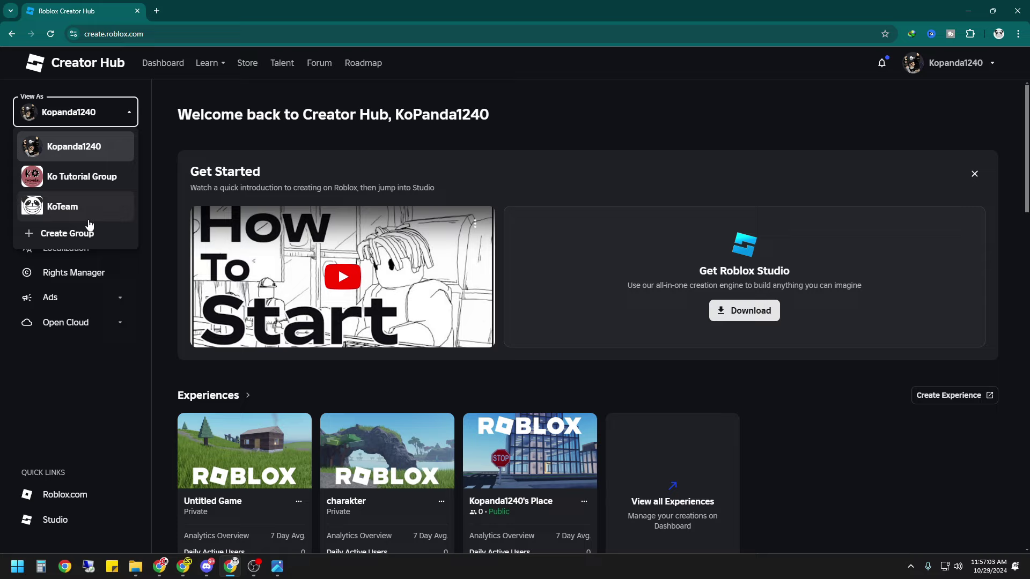
pyautogui.click(59, 208)
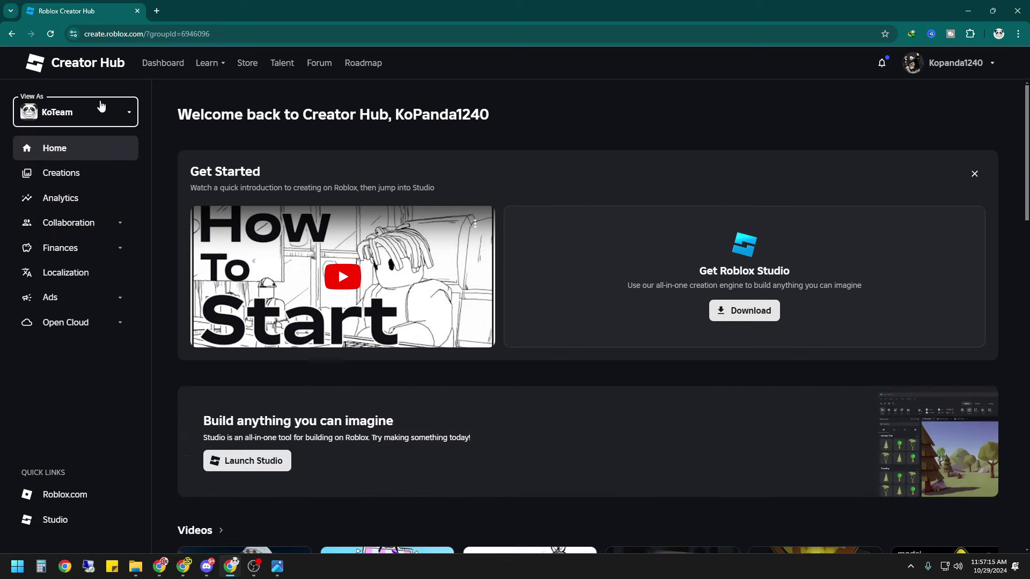
# Step: Show the group's classic avatar items in its creations and filter them to Classic Pants
pyautogui.click(50, 176)
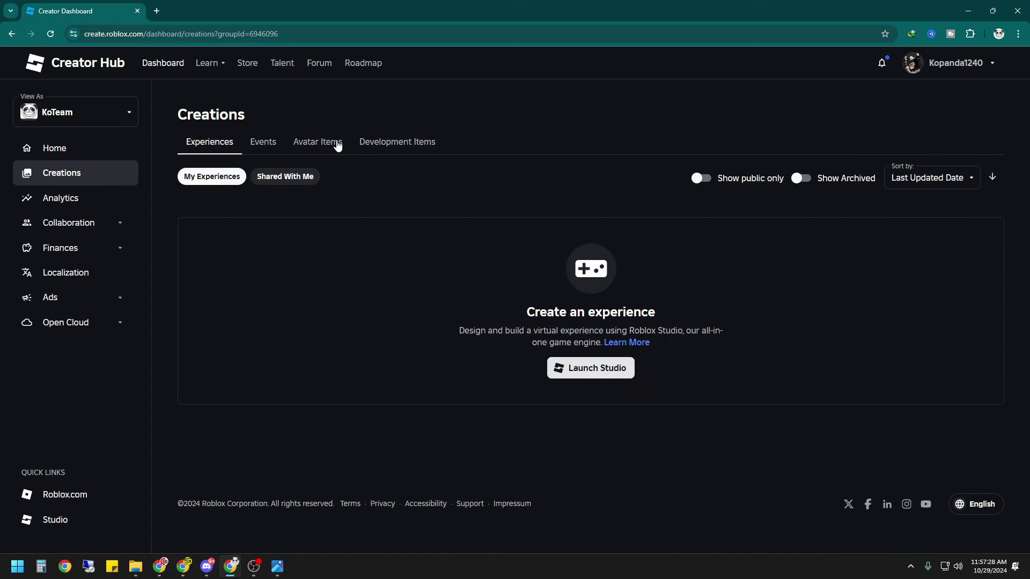
pyautogui.click(325, 145)
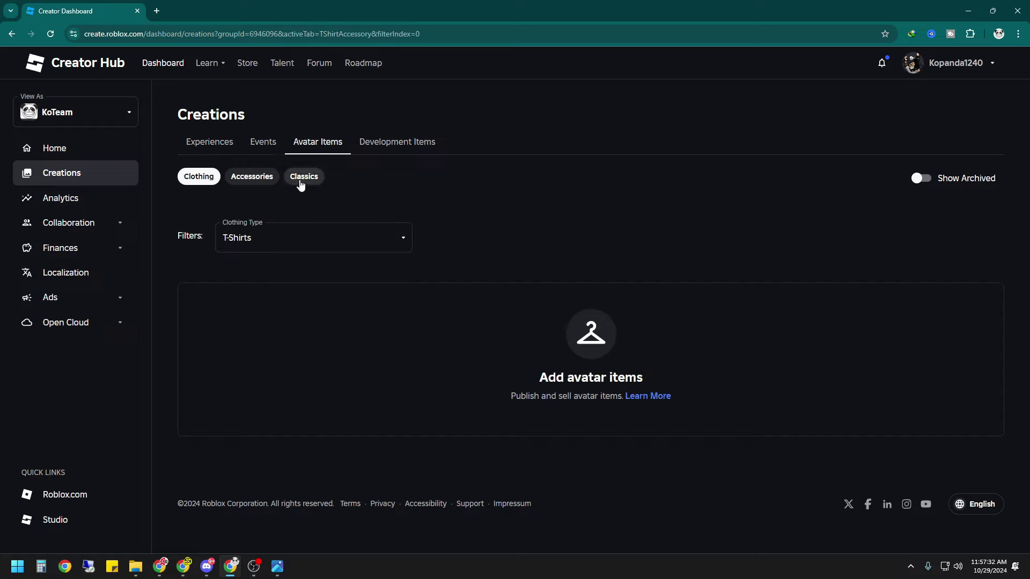
pyautogui.click(304, 180)
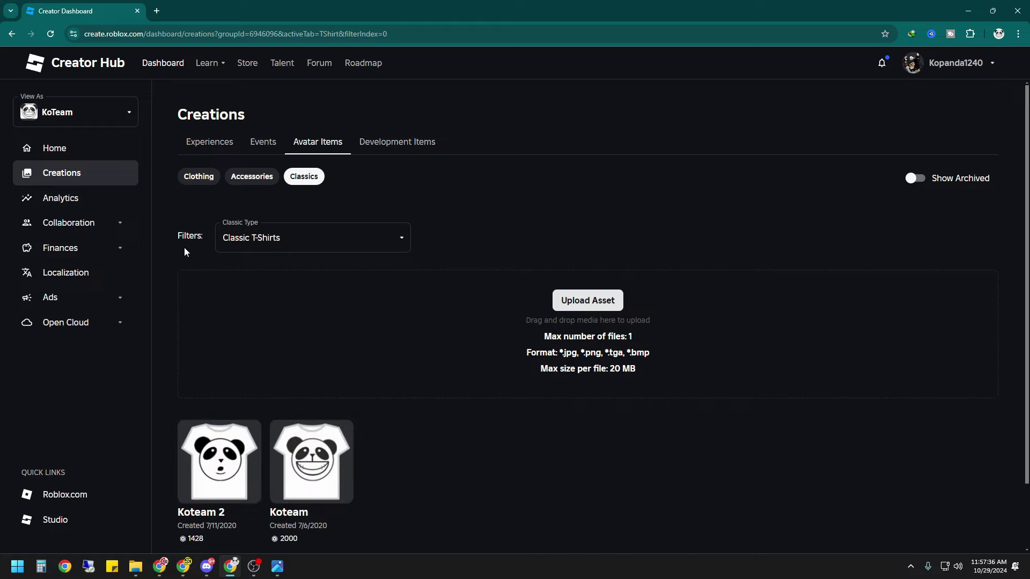
pyautogui.click(379, 240)
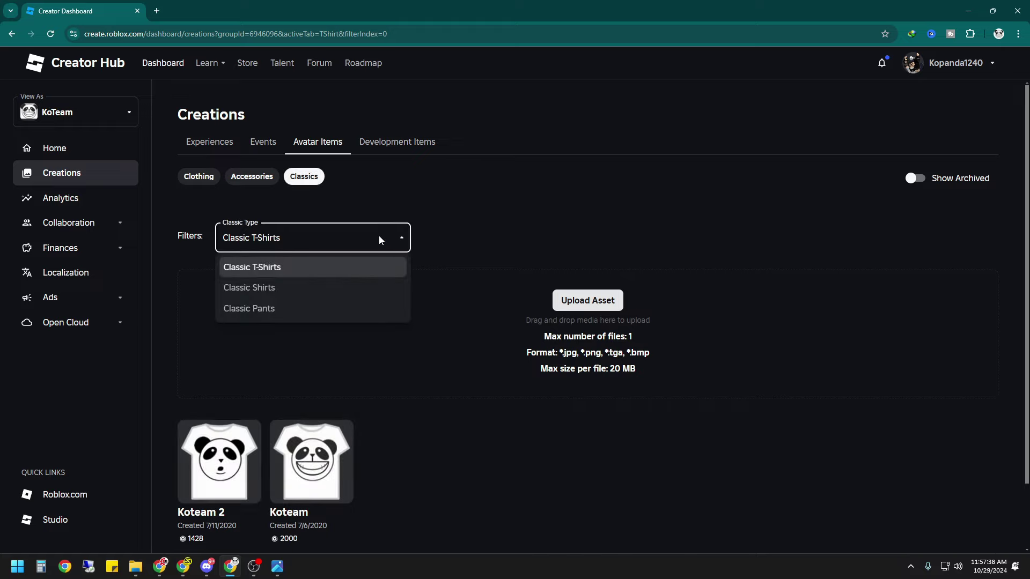
pyautogui.click(254, 310)
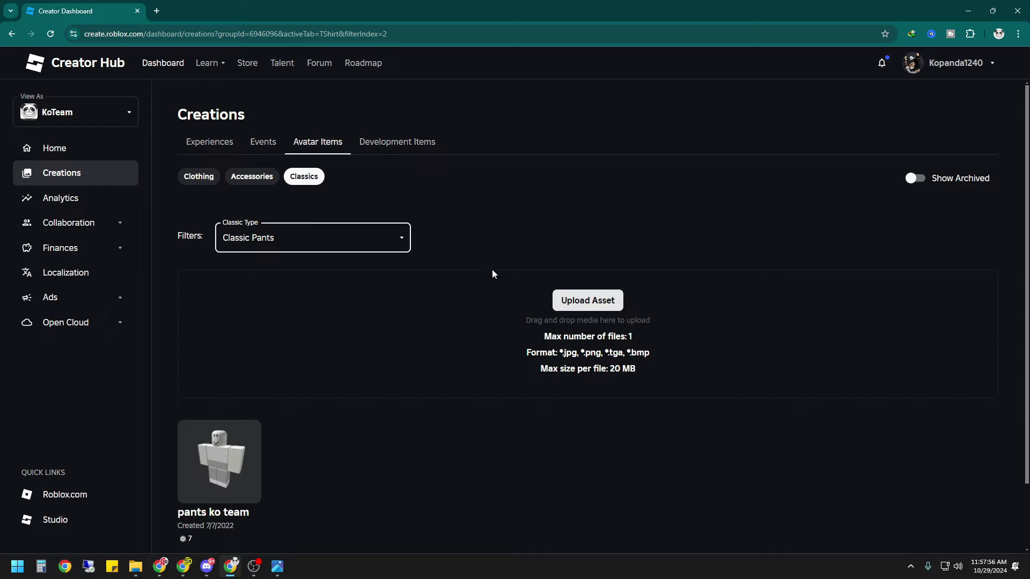
# Step: Start a new pants asset and load the image "WhatsApp Image 2024-10-28 at 09.42.15_4a6557d9" from Downloads
pyautogui.click(576, 302)
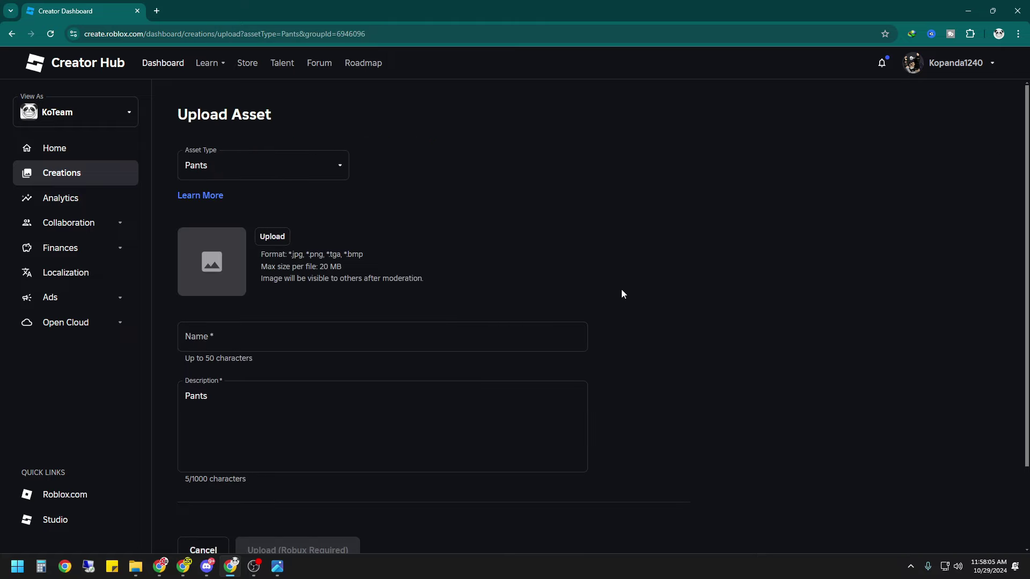
pyautogui.click(281, 243)
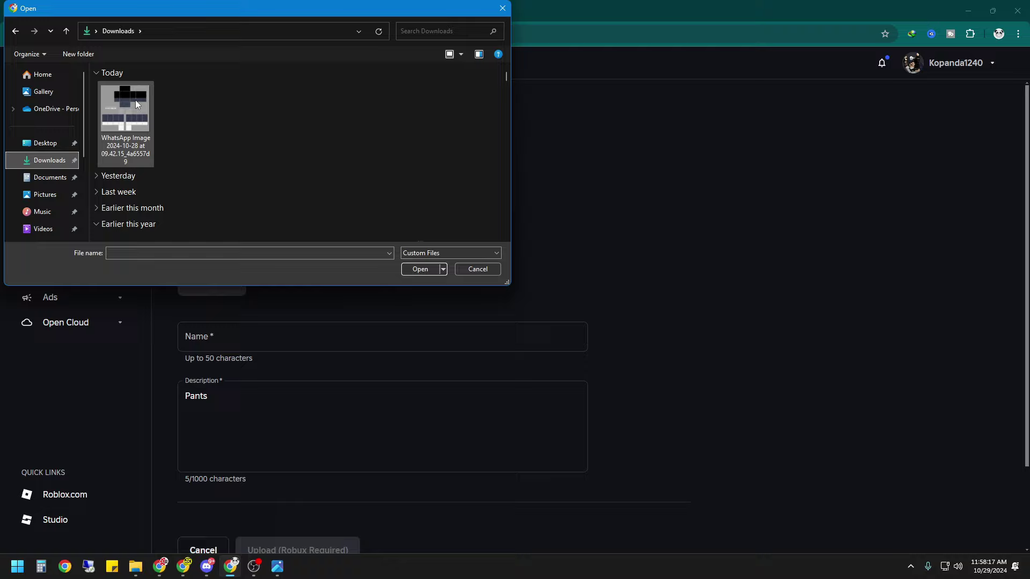
pyautogui.click(123, 110)
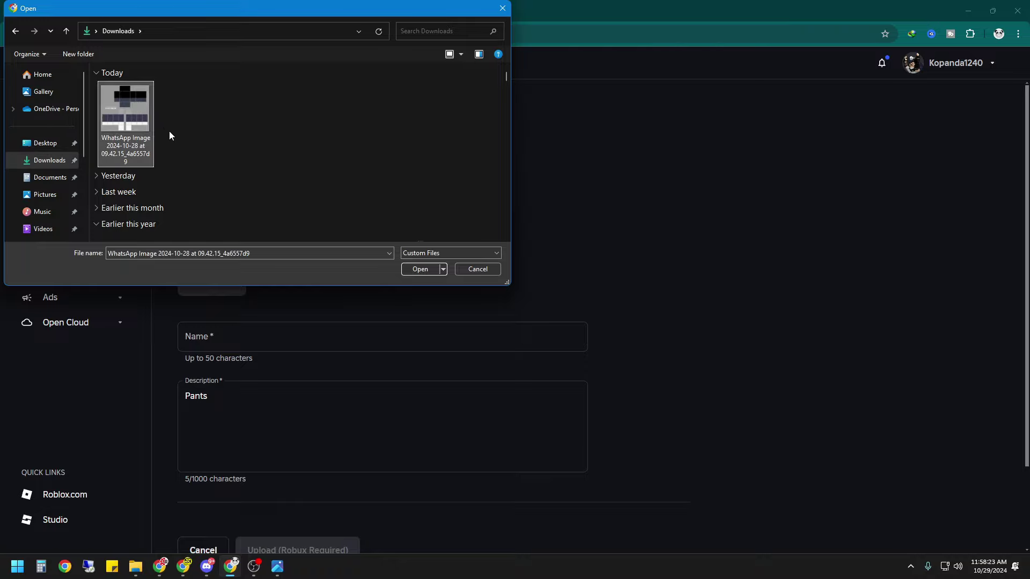
pyautogui.click(421, 269)
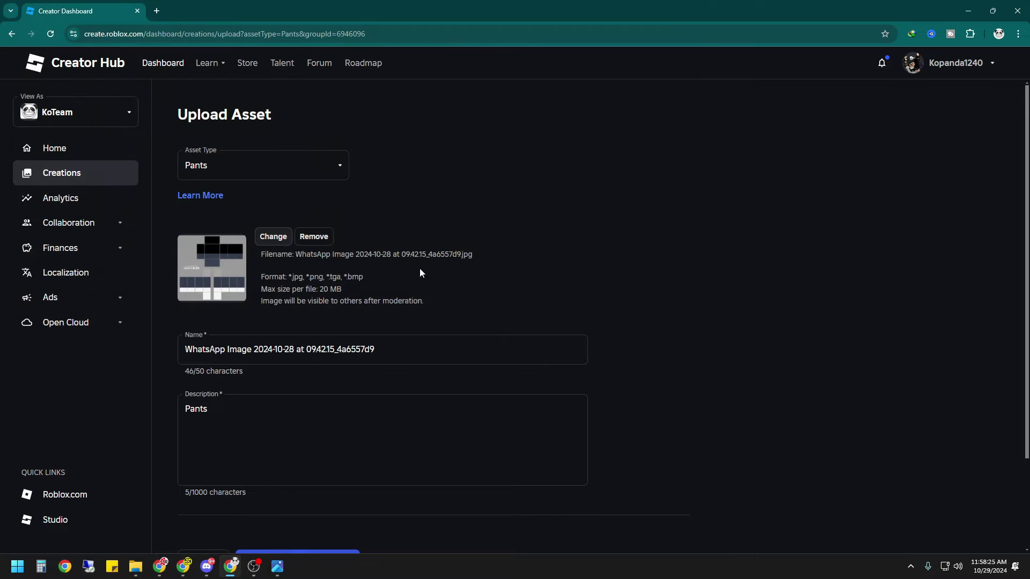
# Step: Set both the name and the description of the pants asset to "celana jeans ko team"
pyautogui.click(395, 352)
pyautogui.moveTo(395, 352); pyautogui.dragTo(114, 357)
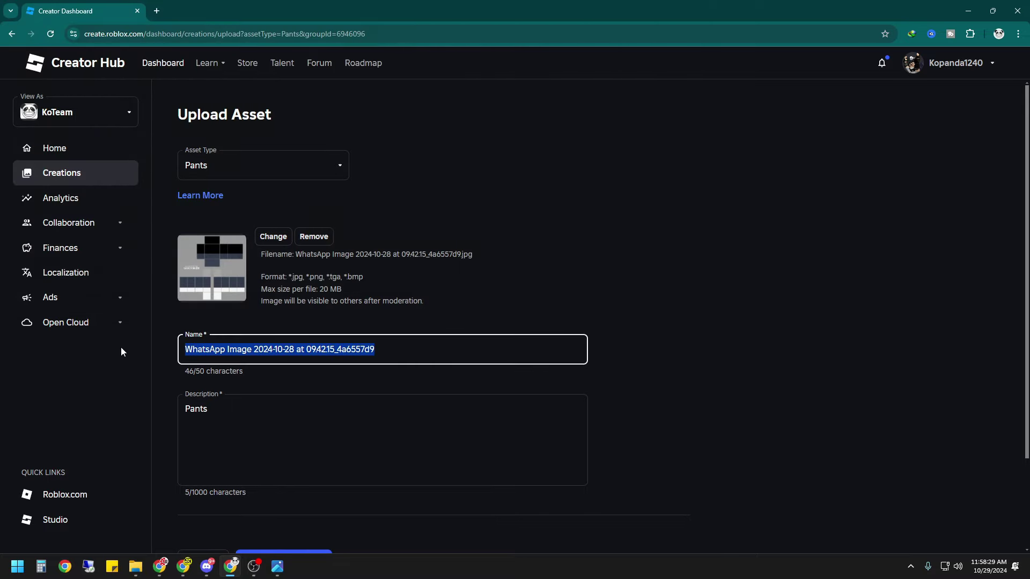
pyautogui.write('celana jeans ko team')
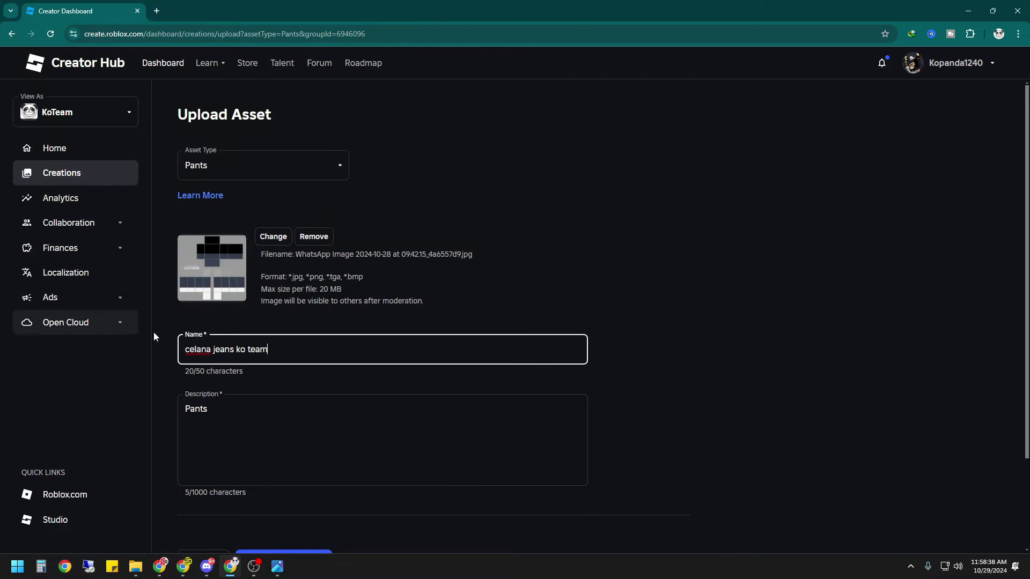
pyautogui.hotkey('ctrl', 'a')
pyautogui.hotkey('ctrl', 'c')
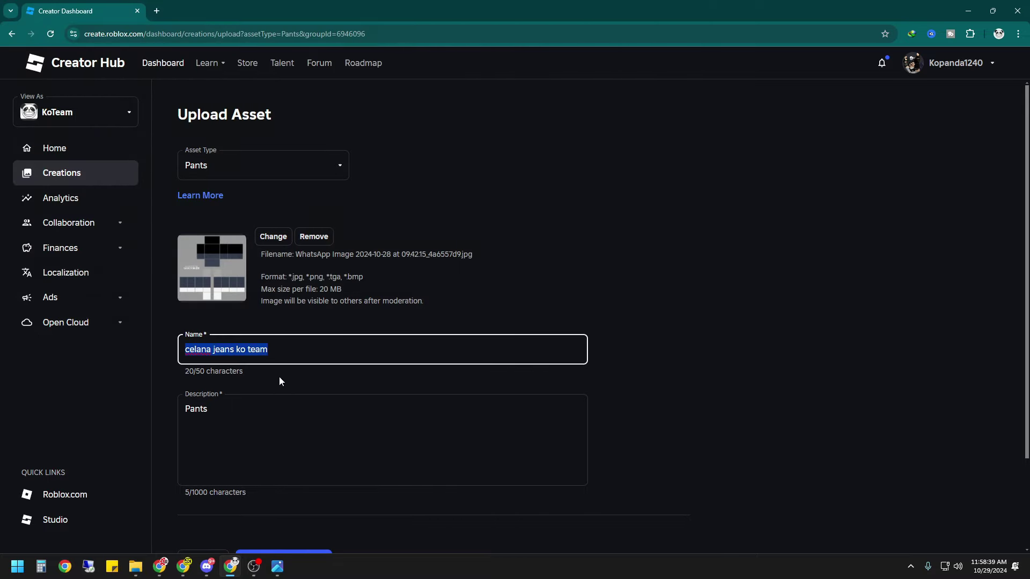
pyautogui.click(265, 427)
pyautogui.hotkey('ctrl', 'a')
pyautogui.hotkey('ctrl', 'v')
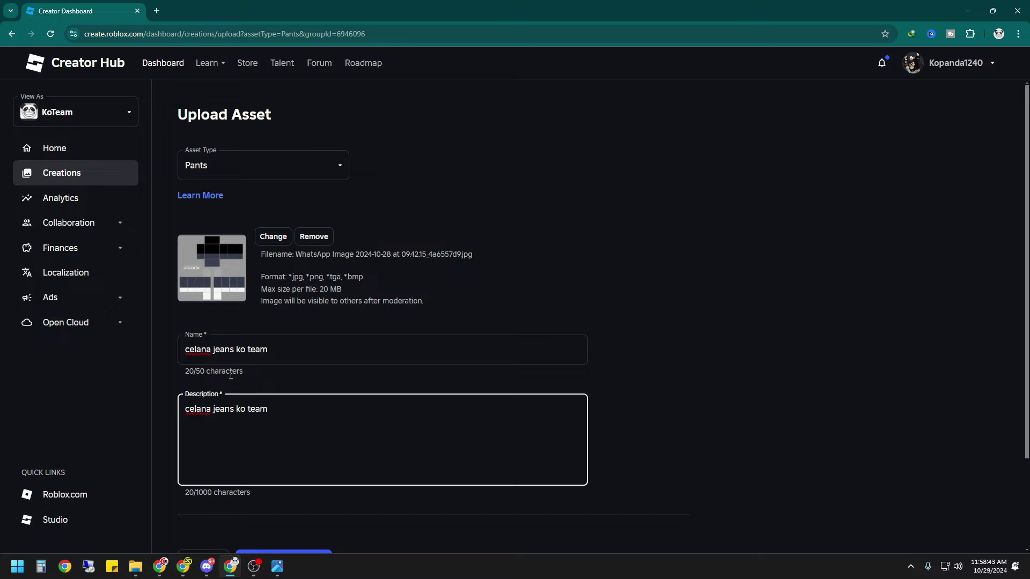
# Step: Upload the pants asset for 10 Robux and confirm the payment
pyautogui.scroll(-3, 282, 397)
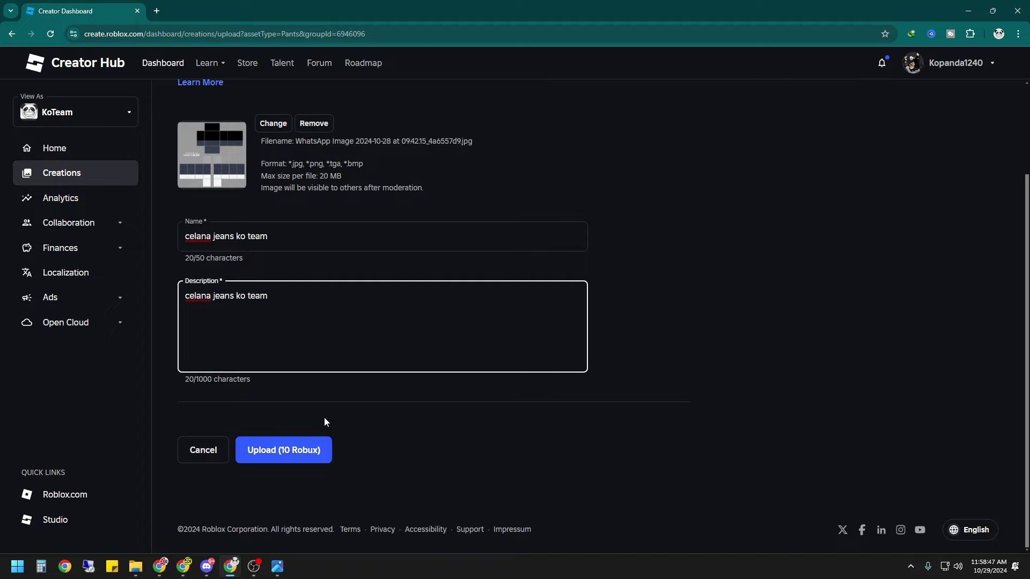
pyautogui.scroll(2, 333, 301)
pyautogui.scroll(-2, 293, 490)
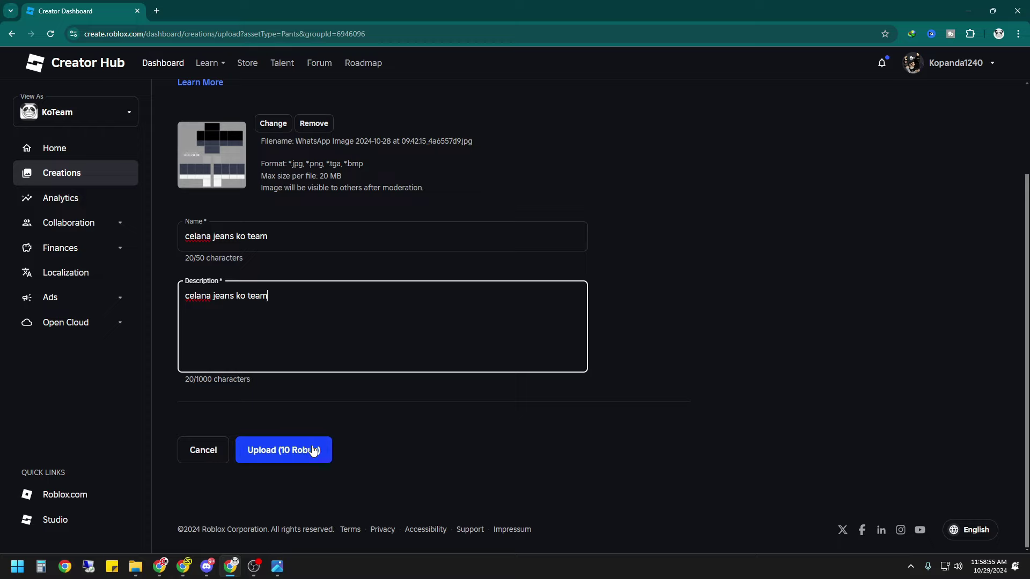
pyautogui.click(270, 452)
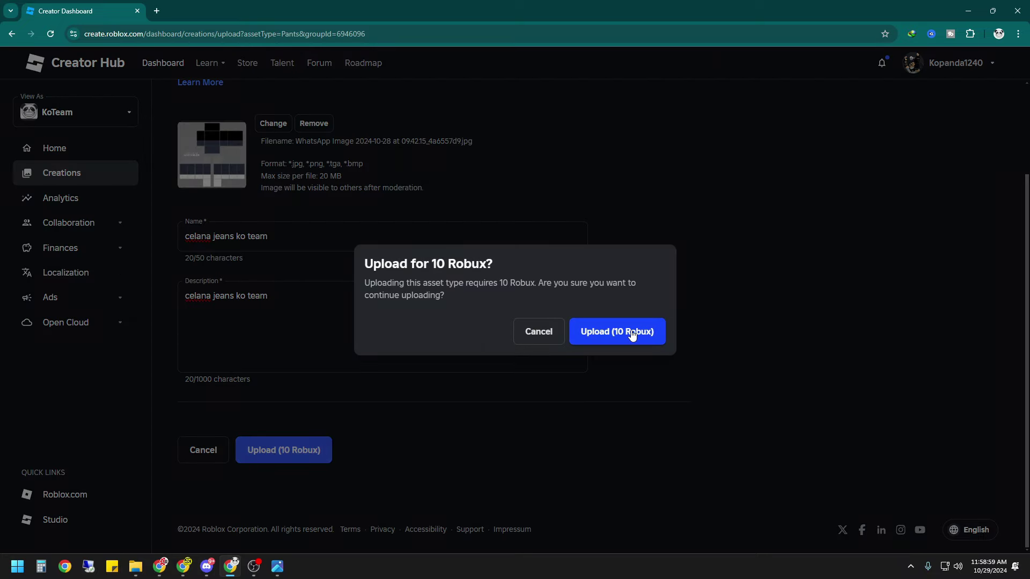
pyautogui.click(631, 335)
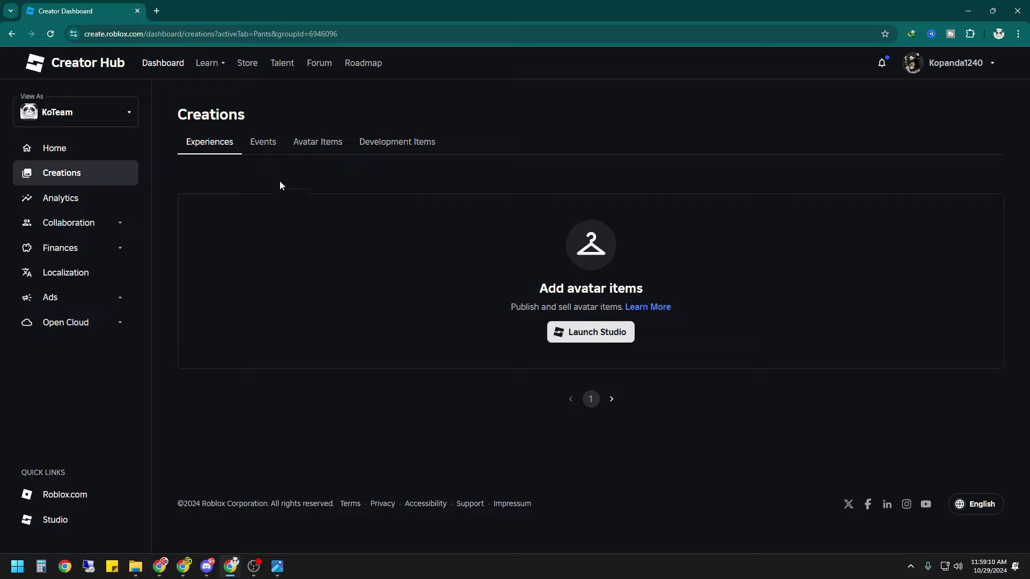
# Step: List the group's Classic Pants among its classic avatar items and open the configuration of "celana jeans ko team"
pyautogui.click(328, 146)
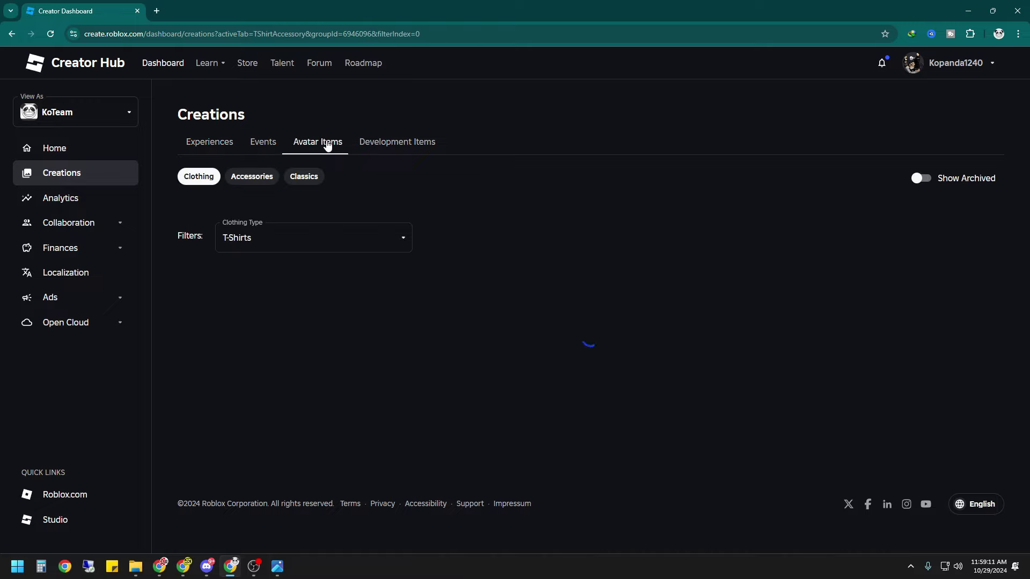
pyautogui.click(306, 177)
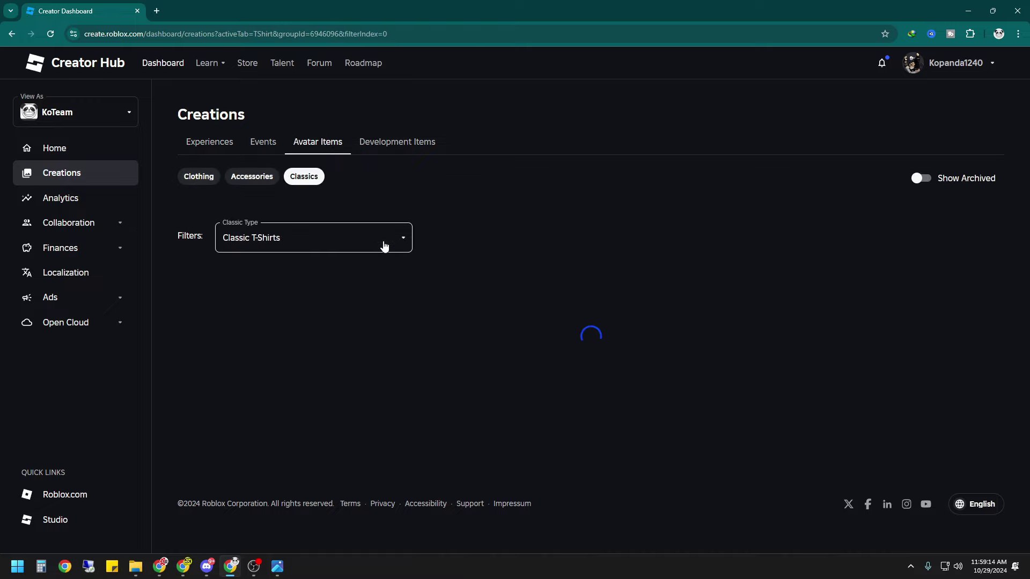
pyautogui.click(349, 238)
pyautogui.click(272, 310)
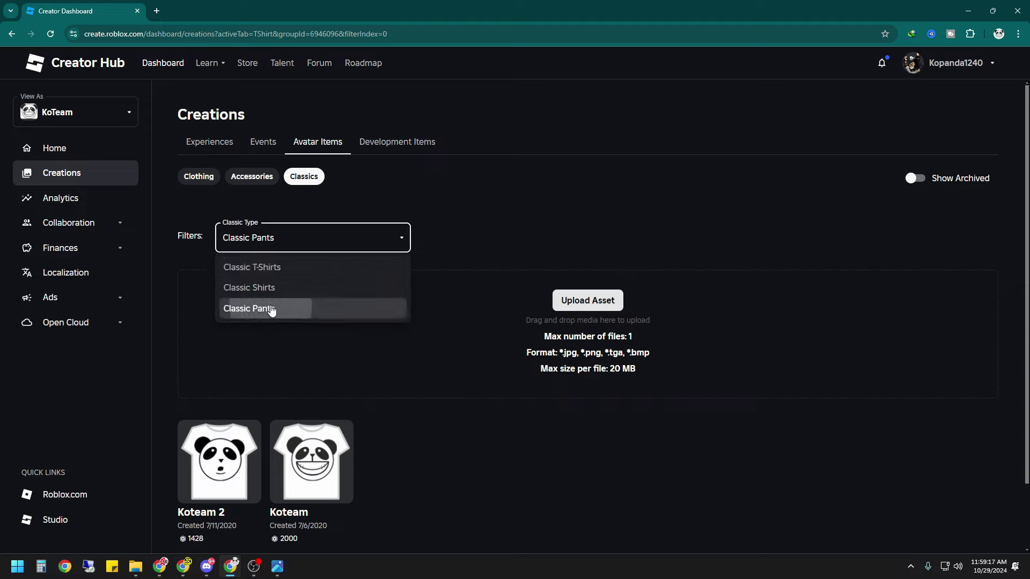
pyautogui.scroll(-2, 346, 282)
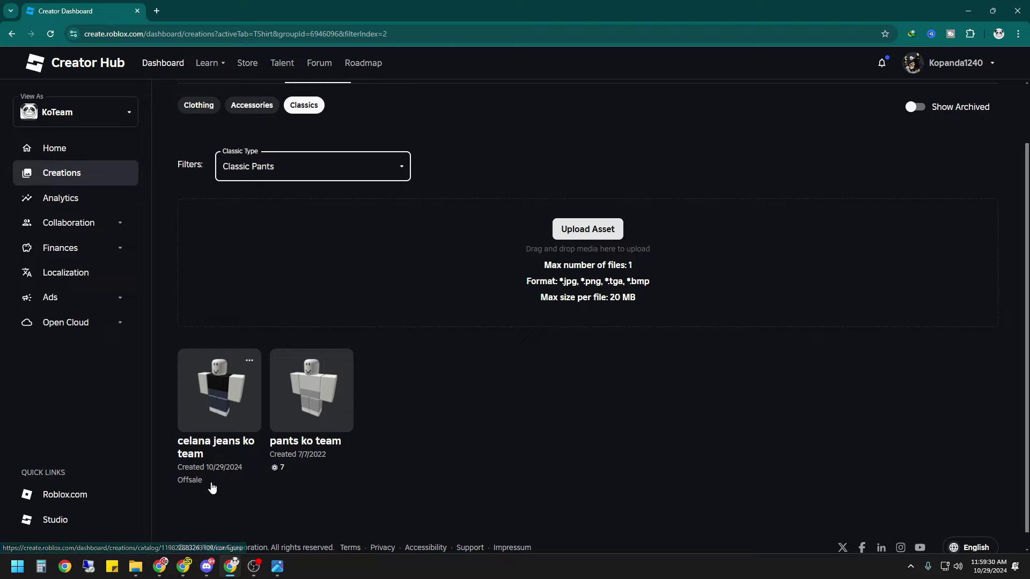
pyautogui.click(225, 388)
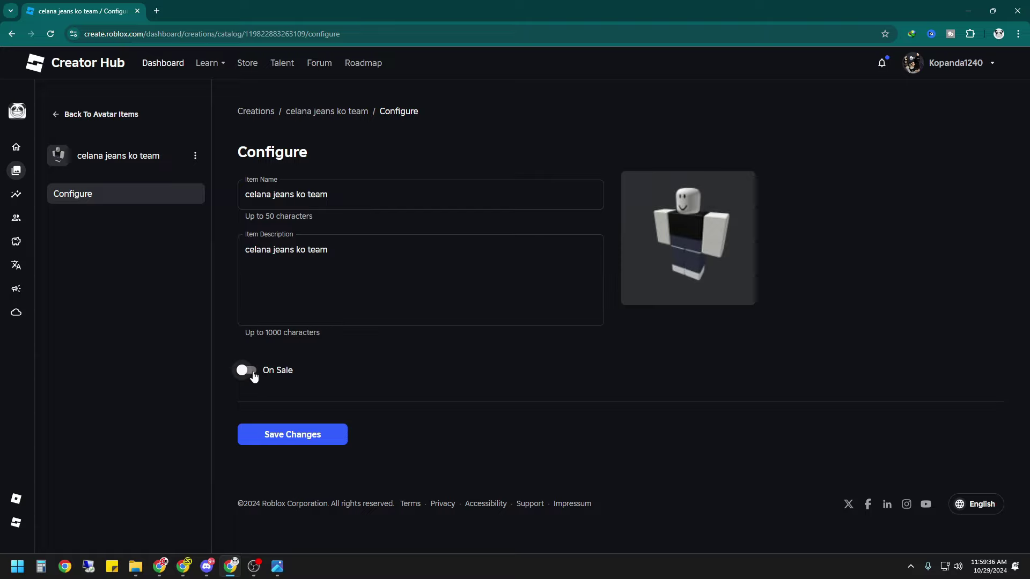
# Step: Put the jeans item on sale at a price of 7 Robux and publish it
pyautogui.click(254, 376)
pyautogui.click(274, 438)
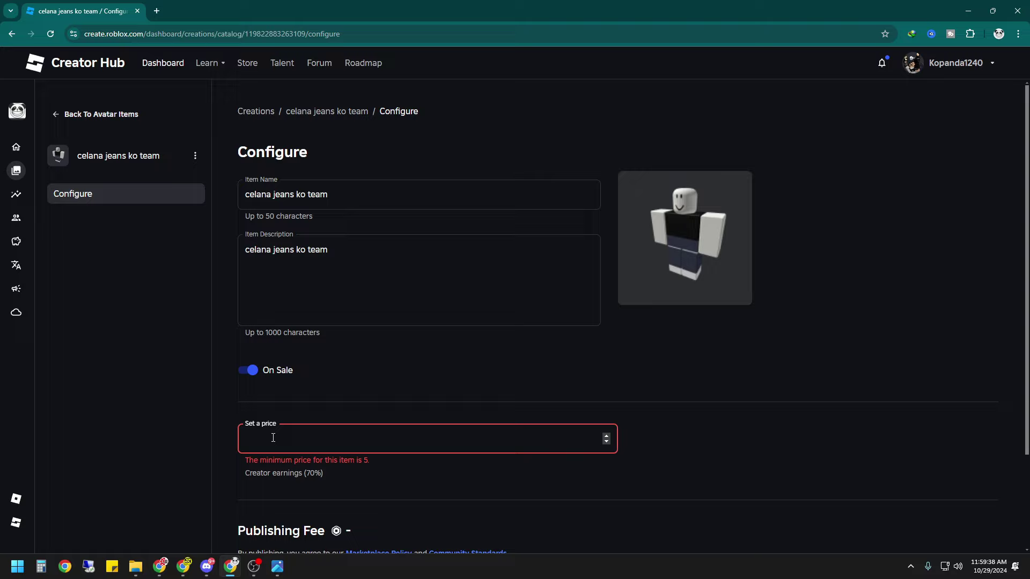
pyautogui.write('7')
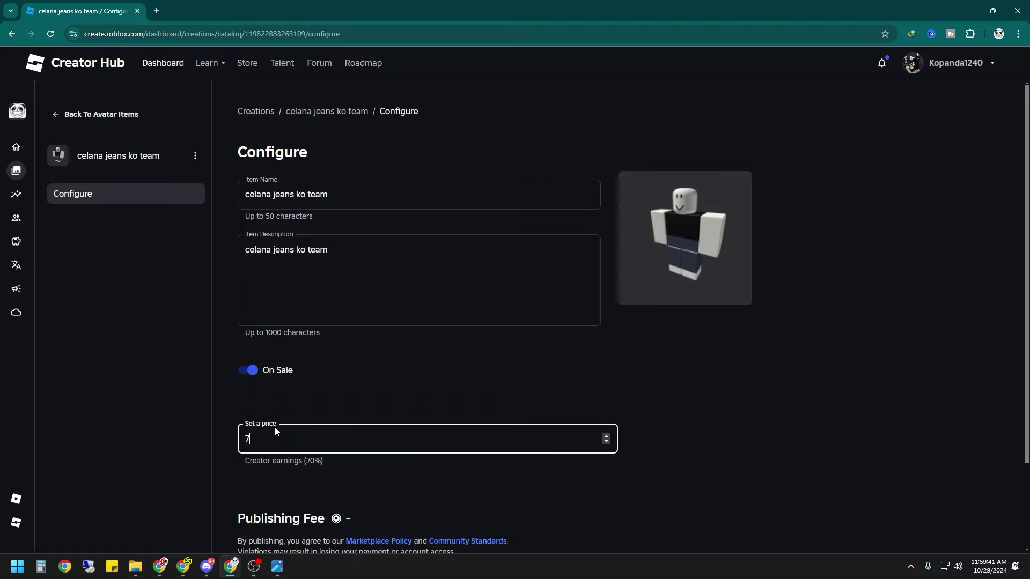
pyautogui.click(695, 430)
pyautogui.click(293, 437)
pyautogui.click(692, 436)
pyautogui.scroll(-2, 692, 437)
pyautogui.click(284, 330)
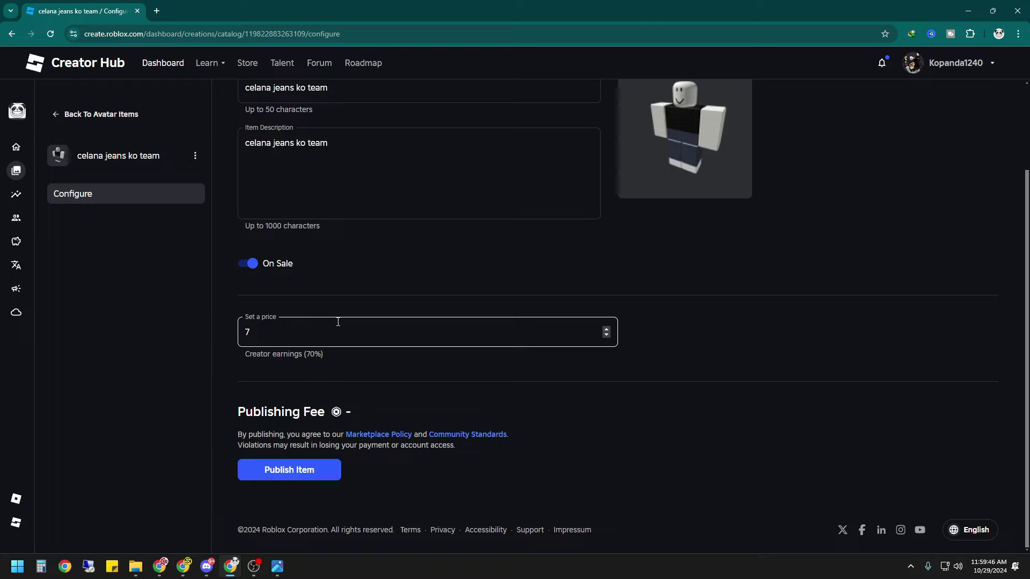
pyautogui.click(428, 357)
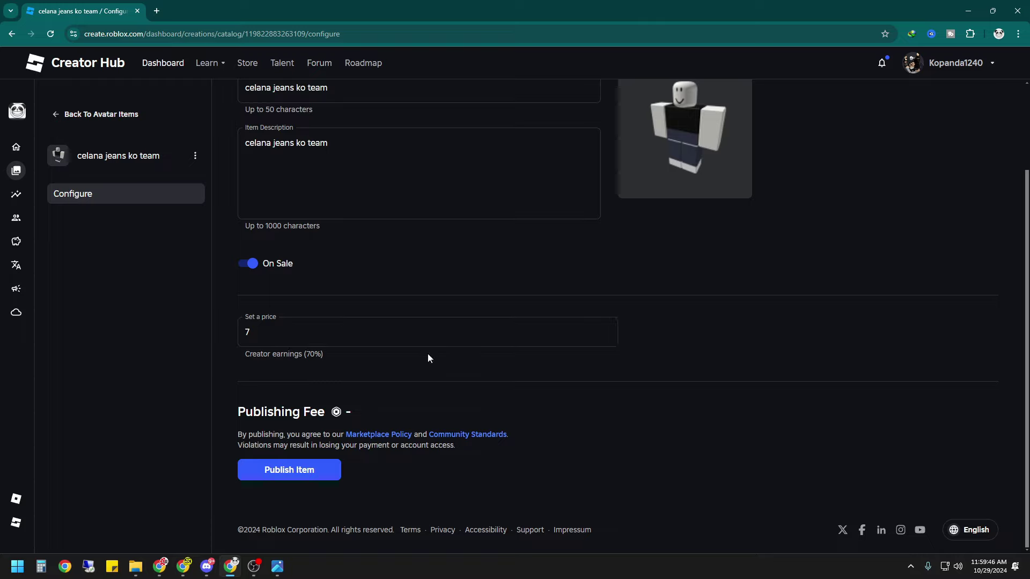
pyautogui.click(303, 471)
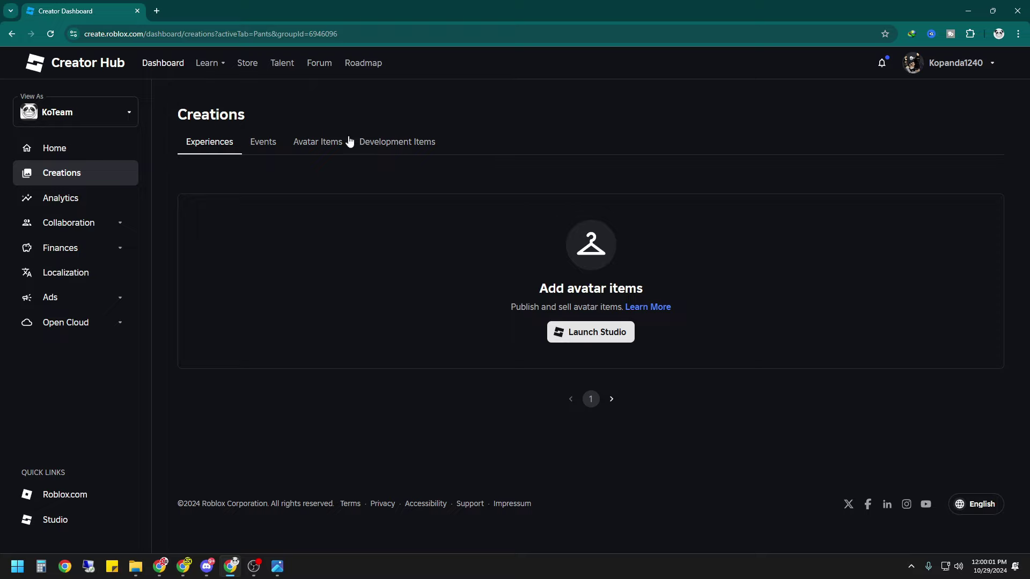
# Step: Open the KoTeam group page on the Roblox site in a new browser tab
pyautogui.click(155, 12)
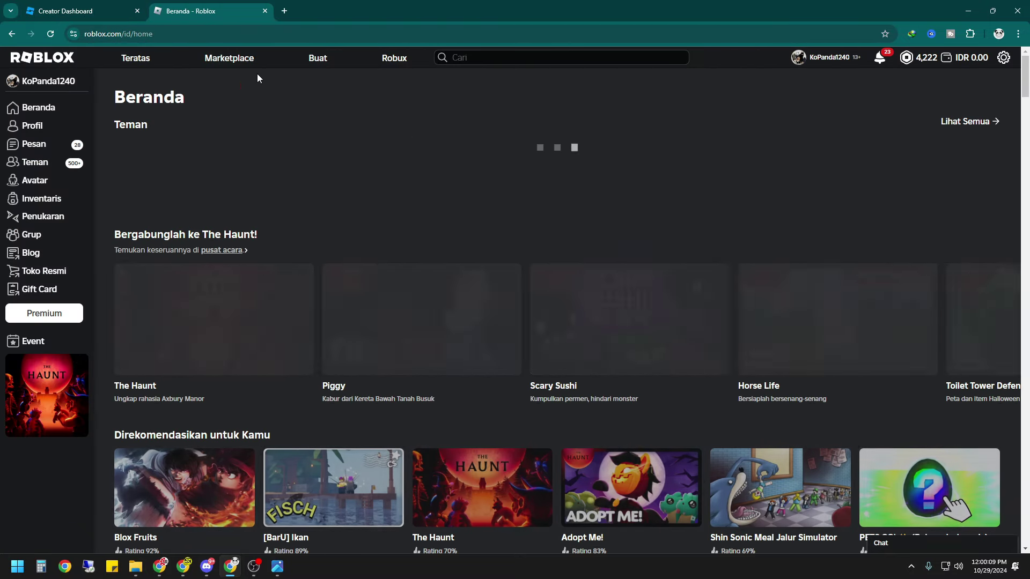
pyautogui.click(26, 236)
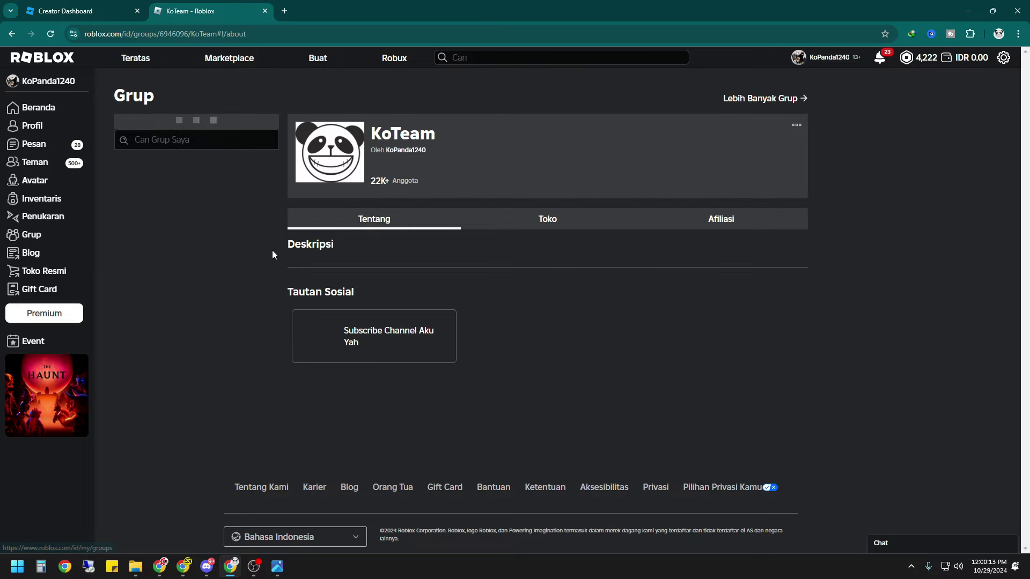